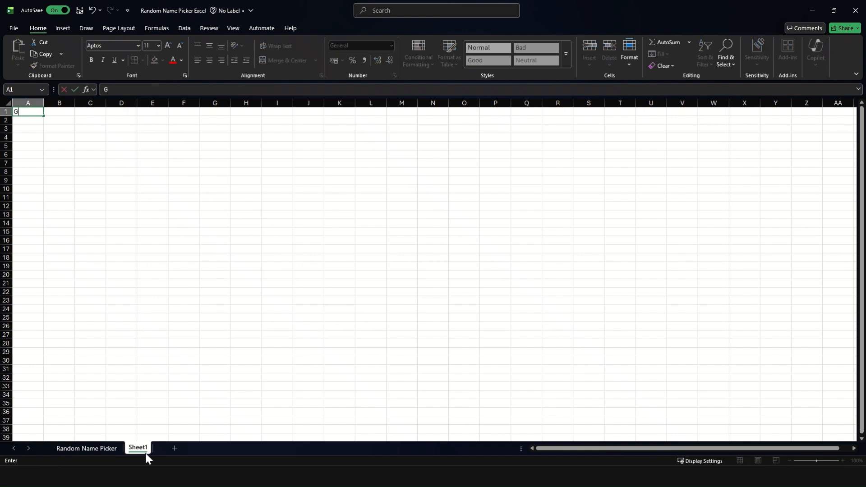
- Enter the heading Group of People in A1 of Sheet1 and copy the names in A2:A16 of Random Name Picker below it
type("eople")
key("Return")
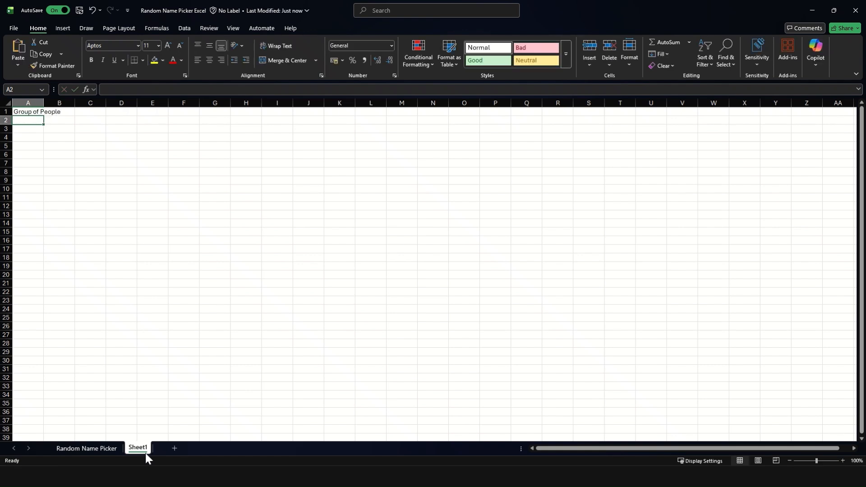
left_click(84, 448)
left_click_drag(58, 128, 58, 290)
key("ctrl+c")
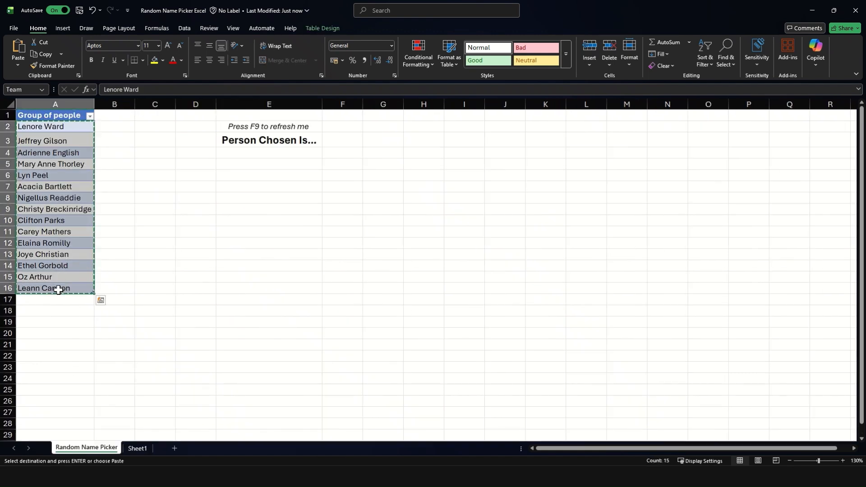
left_click(137, 448)
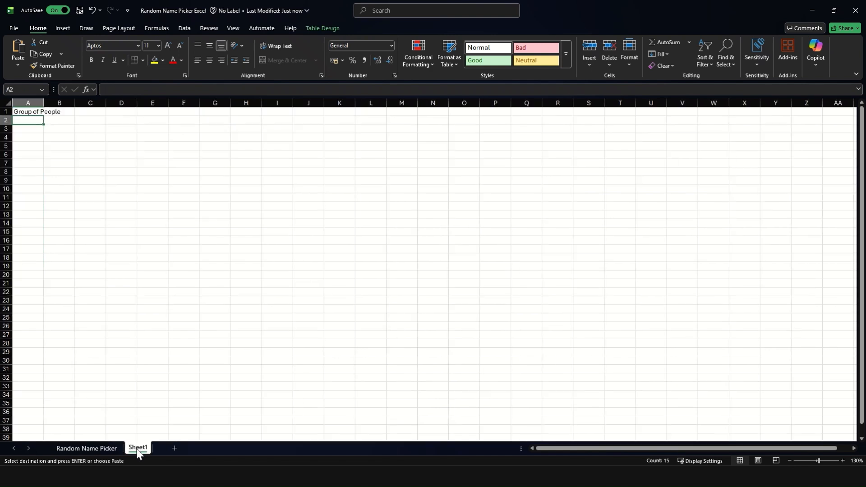
key("ctrl+v")
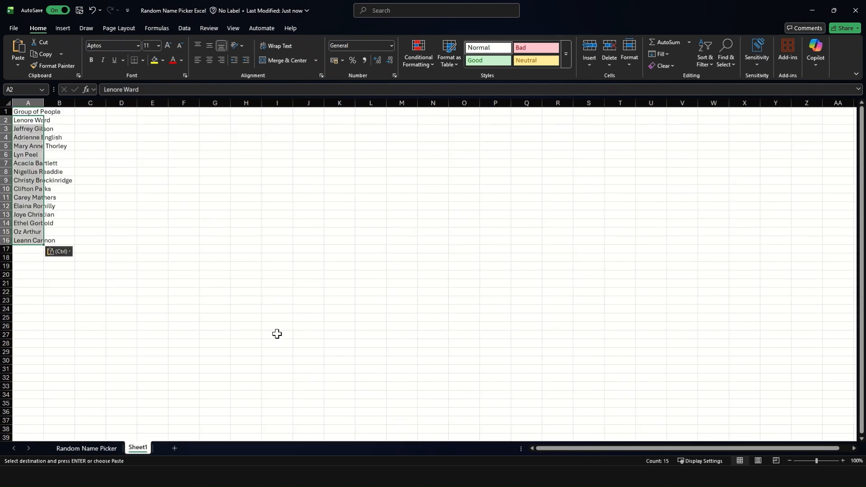
- Convert the list in A1:A16 of Sheet1 into a table with headers
key("Up")
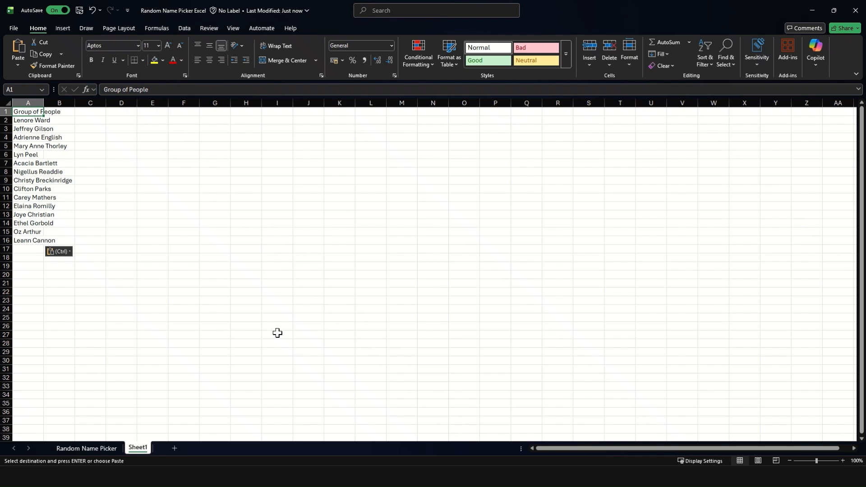
key("ctrl+t")
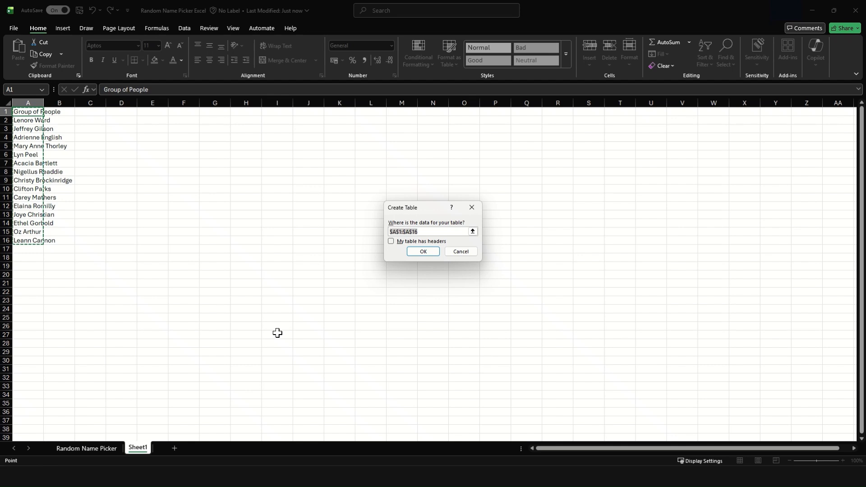
key("alt+m")
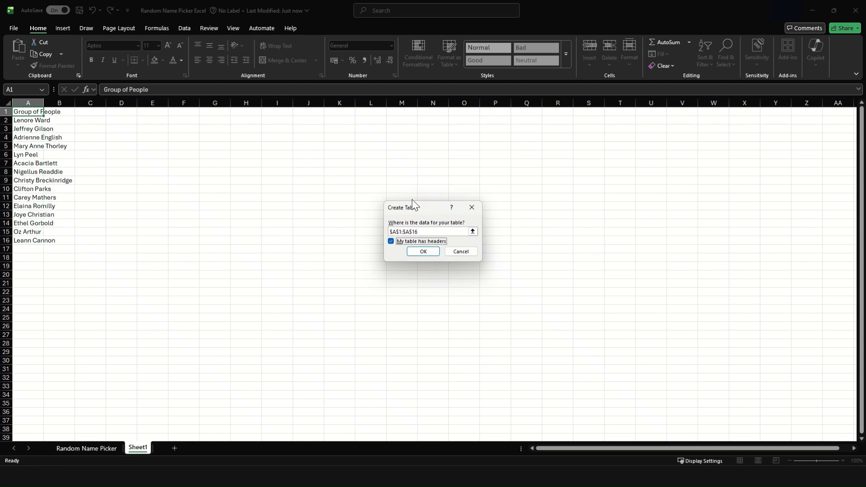
left_click(420, 251)
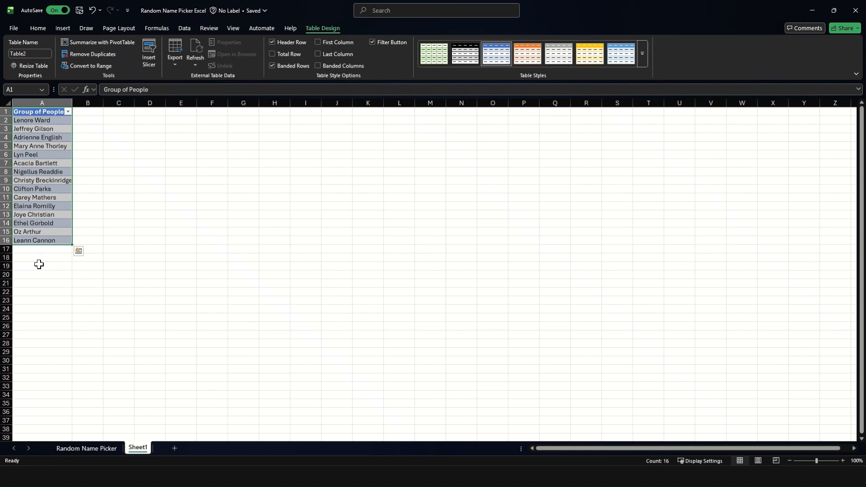
- In cell E4 of the Random Name Picker sheet, begin an INDEX formula with Team[Group of people] as the array
left_click(110, 449)
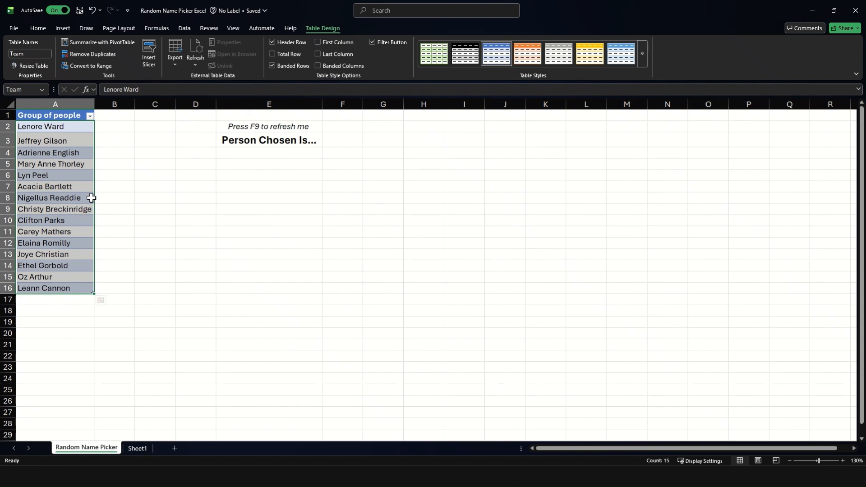
left_click(263, 125)
left_click_drag(263, 125, 265, 141)
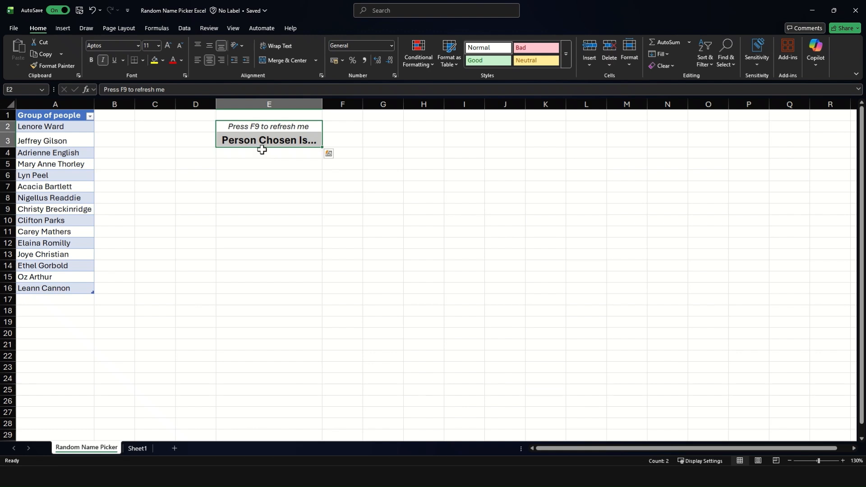
left_click(263, 154)
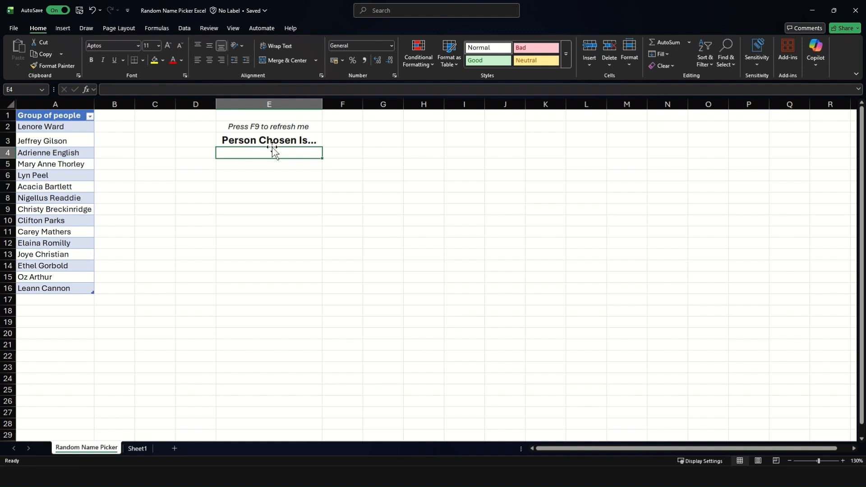
type("=index")
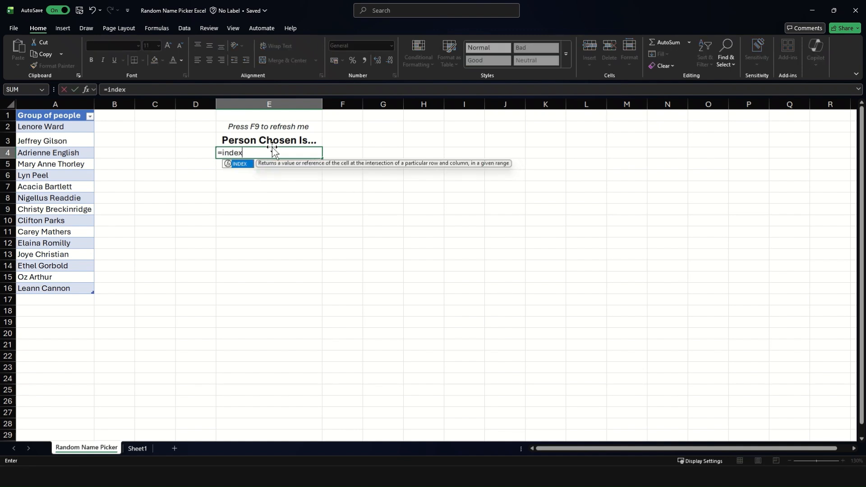
key("Tab")
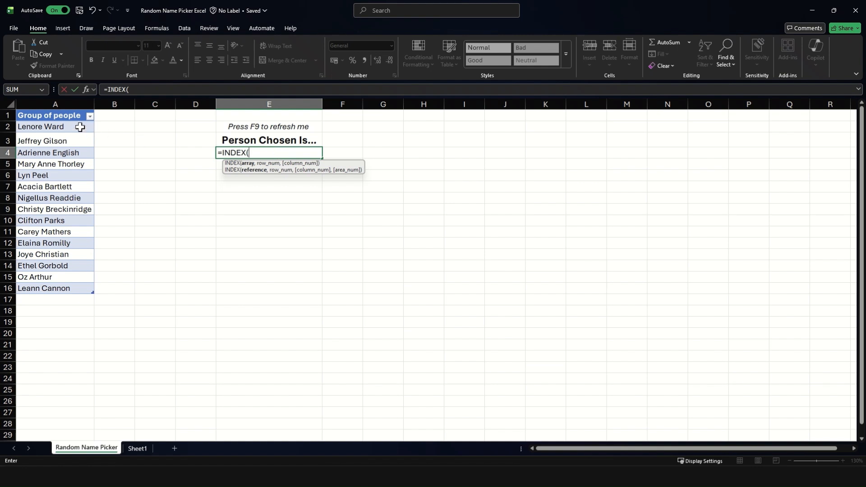
left_click_drag(80, 128, 80, 154)
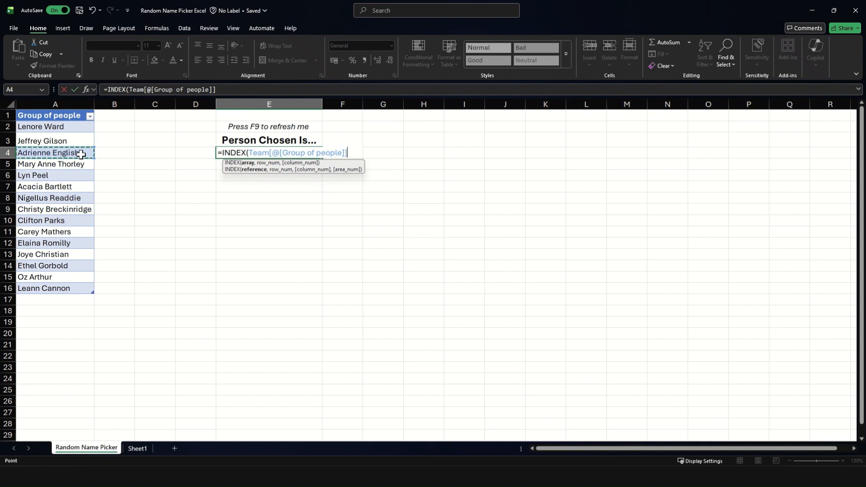
key("ctrl+space")
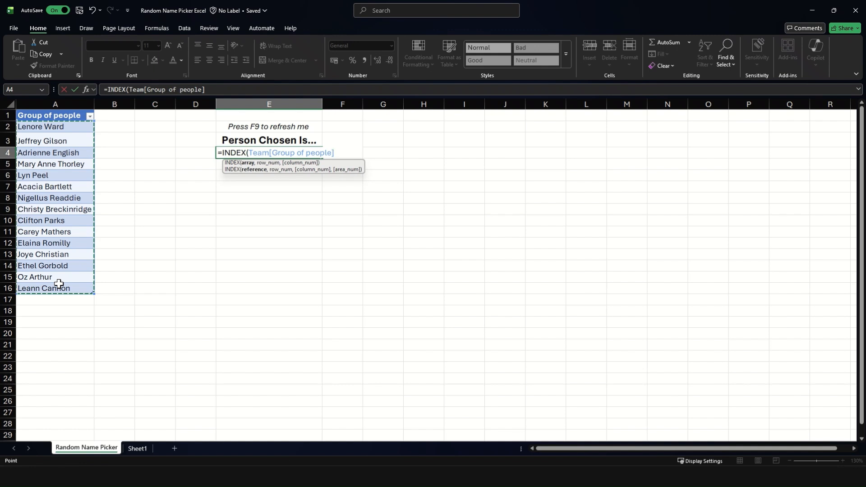
type(",")
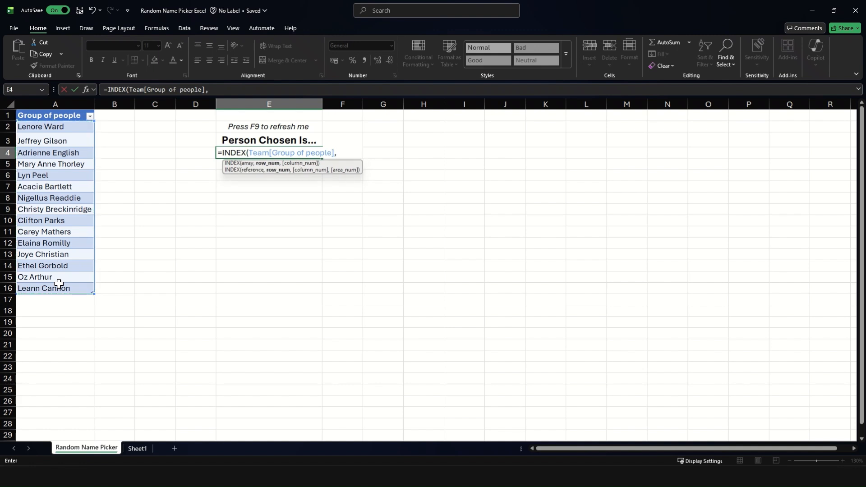
type("RANDBETWEEN(")
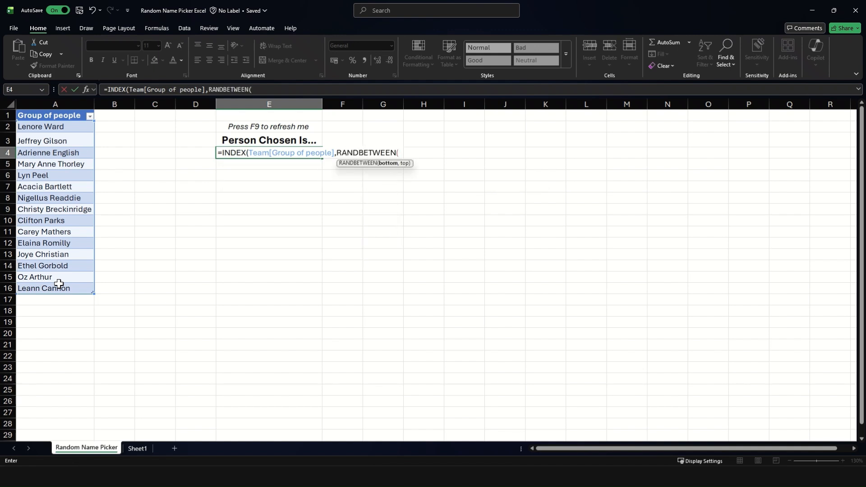
type("1,ROWS")
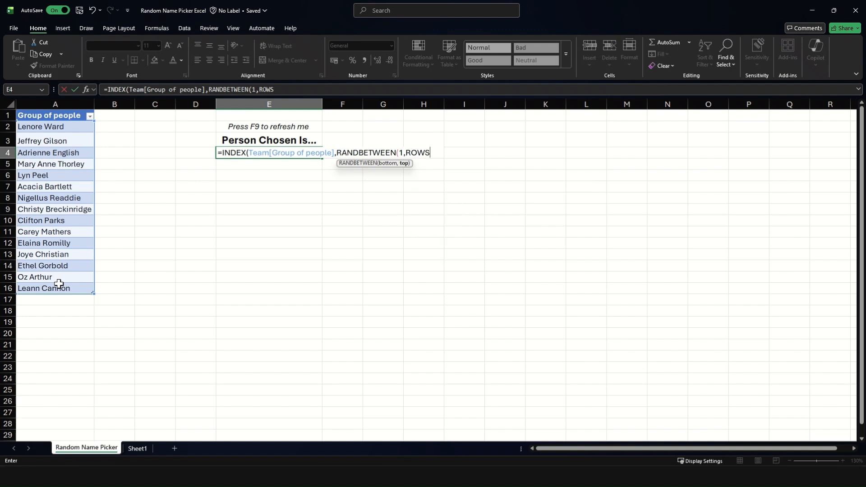
- Complete the INDEX formula in E4 with RANDBETWEEN(1,ROWS(Team[Group of people])) as its row number
key("Return")
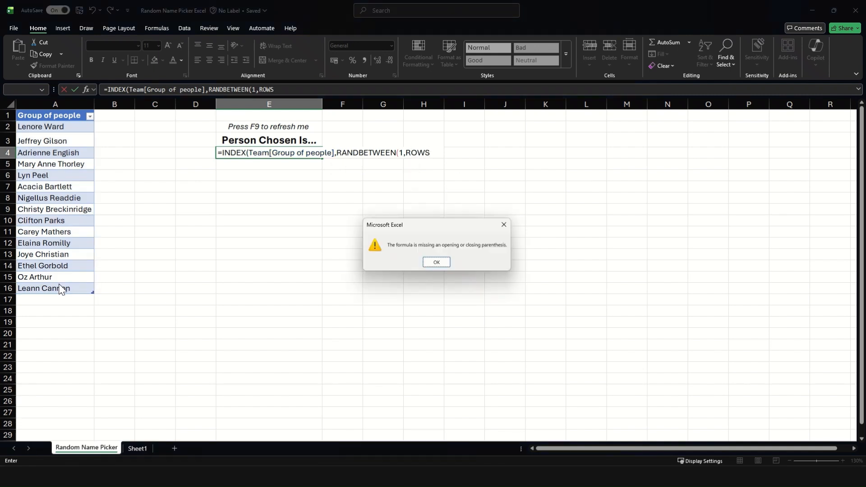
key("Return")
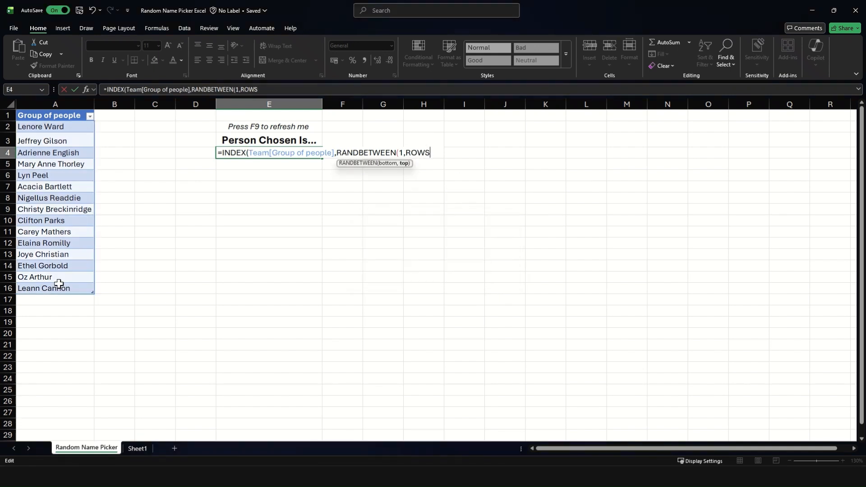
type("(")
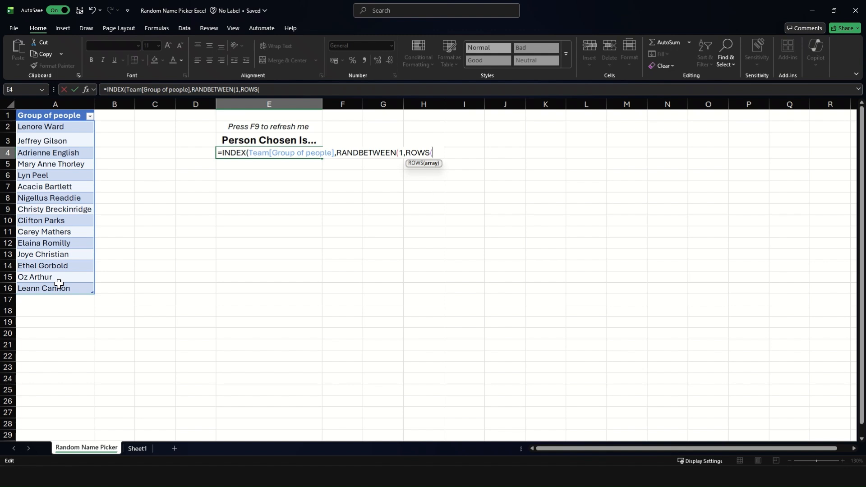
left_click(73, 168)
key("ctrl+space")
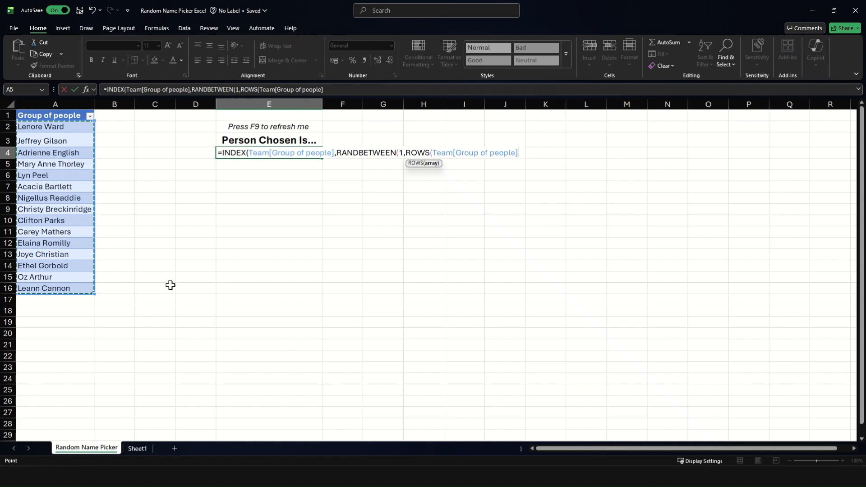
type(")")
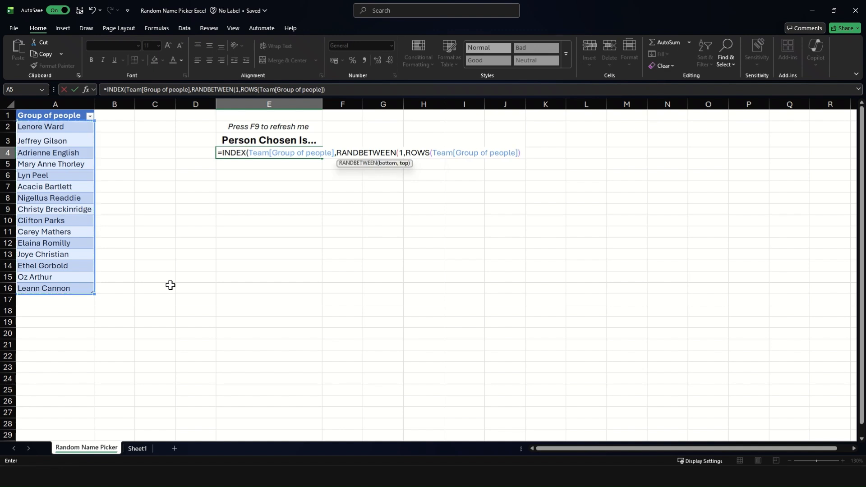
type(")")
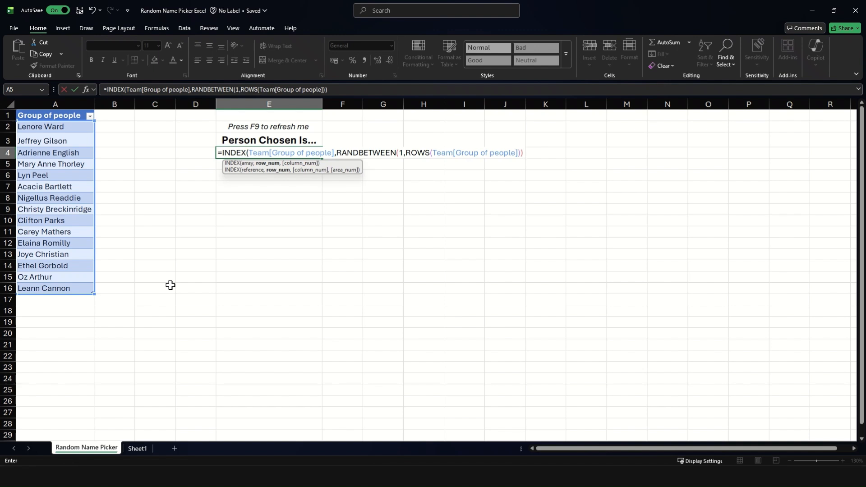
type(")")
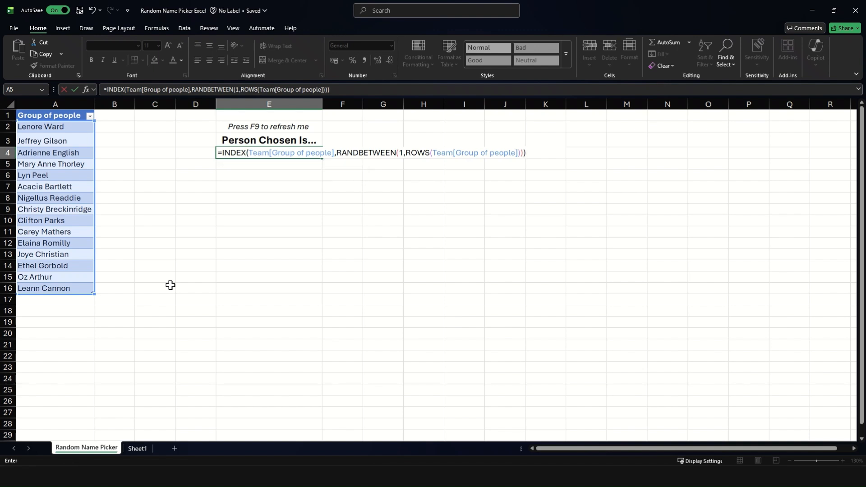
key("Return")
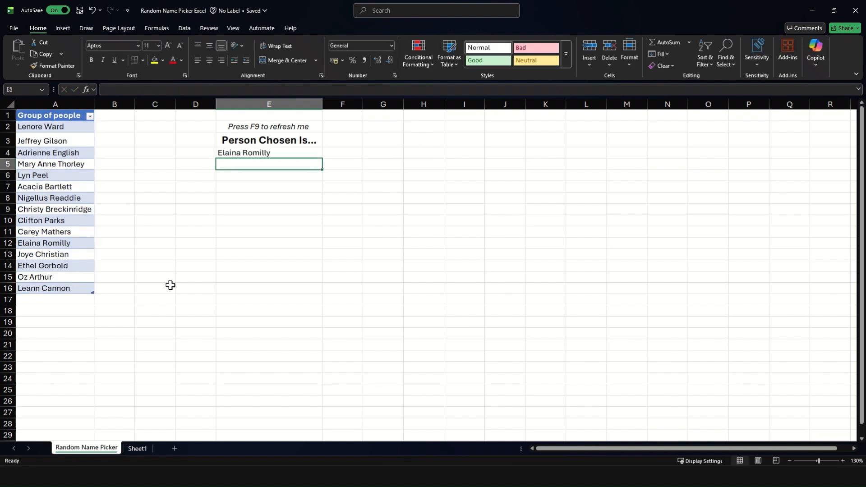
- Select the chosen person's name in the list, and recalculate twice to draw another random name in E4
left_click(44, 242)
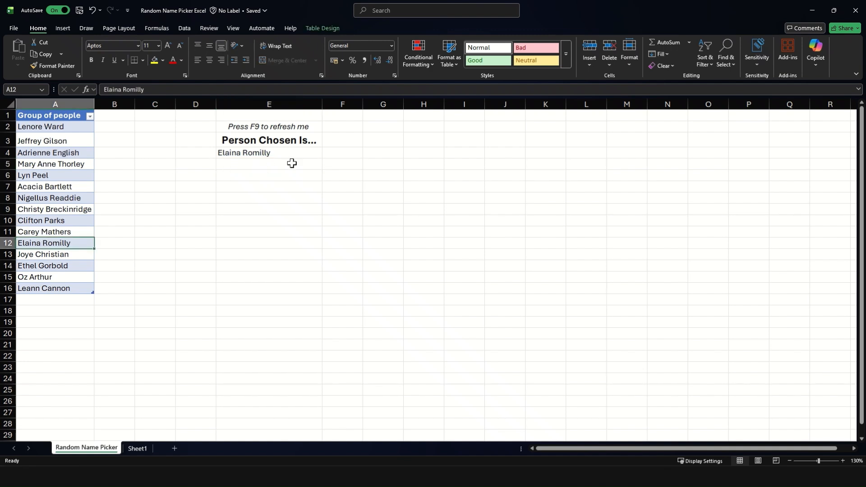
key("F9")
key("F9")
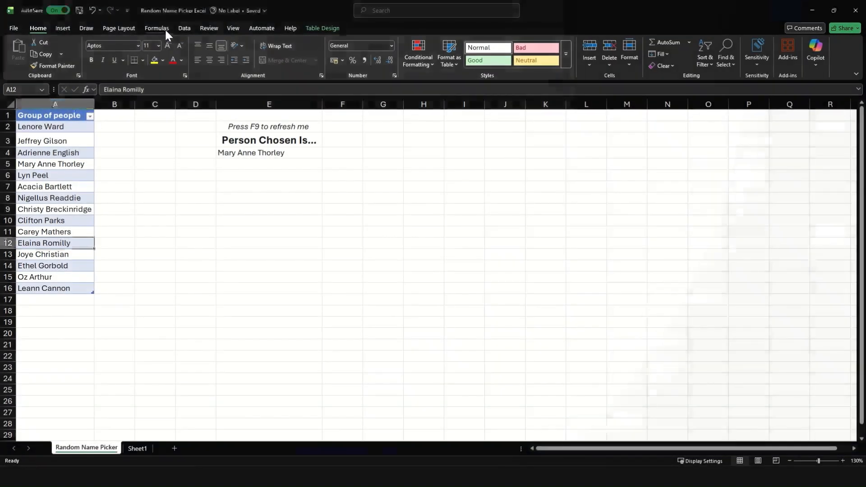
- Run Calculate Now seven times to redraw the random person in cell E4
left_click(164, 28)
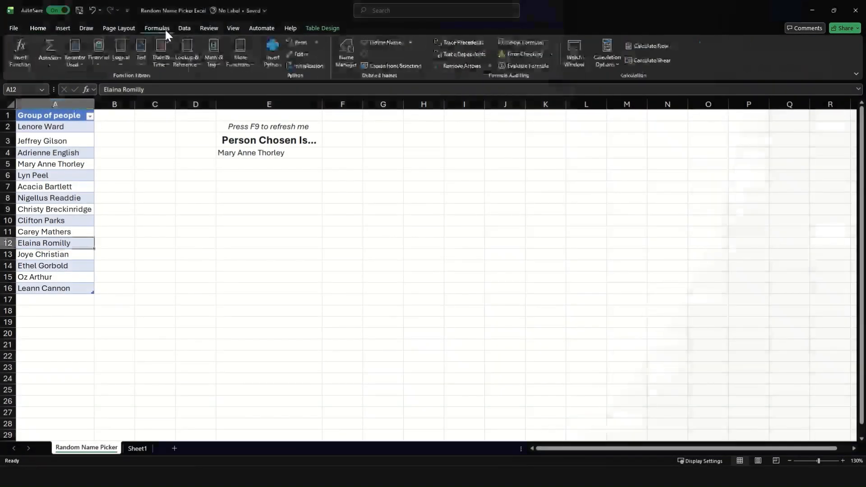
left_click(639, 47)
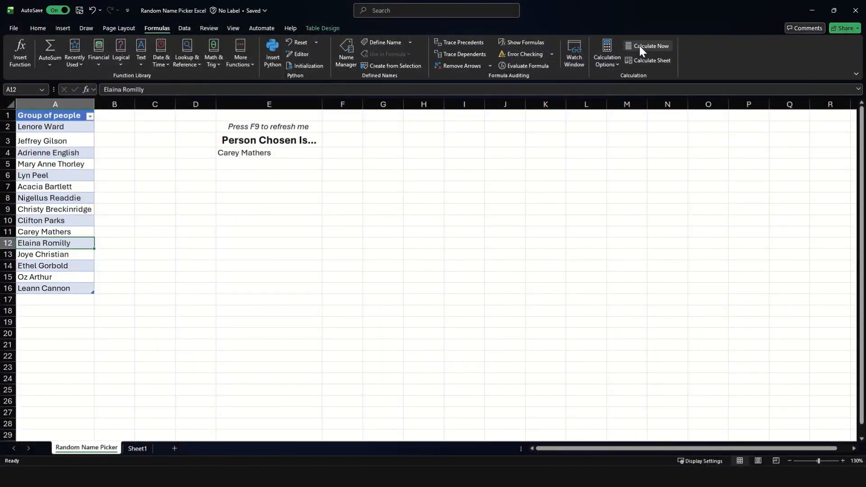
left_click(640, 46)
left_click(640, 46)
left_click(640, 46)
left_click(640, 45)
left_click(640, 45)
left_click(642, 44)
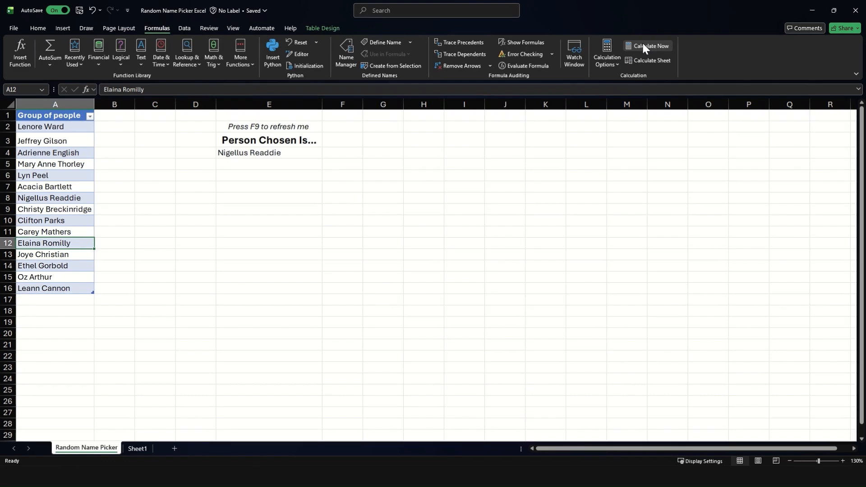